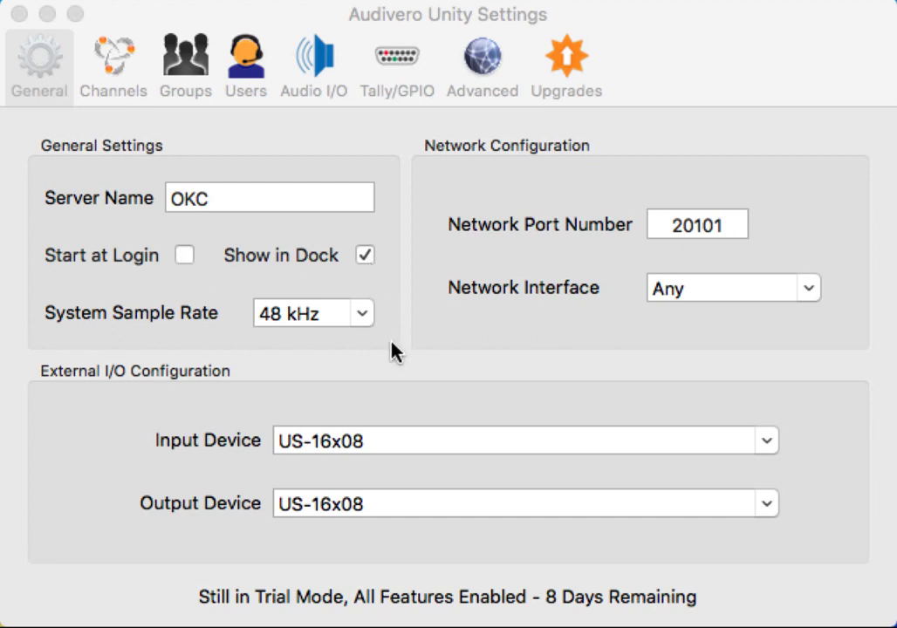
- Review the available choices for the system sample rate, network interface and external input device in the general settings
click(363, 316)
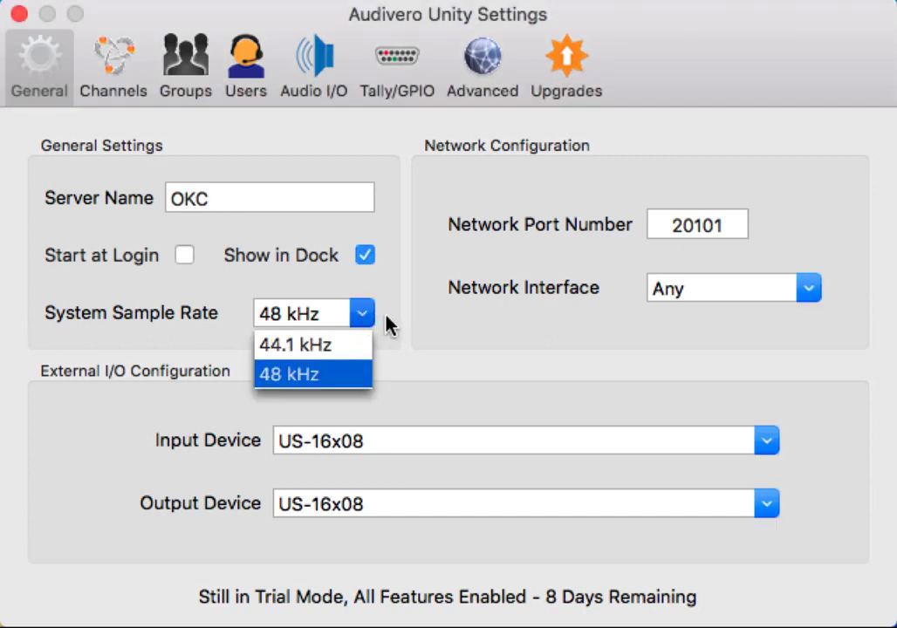
click(385, 325)
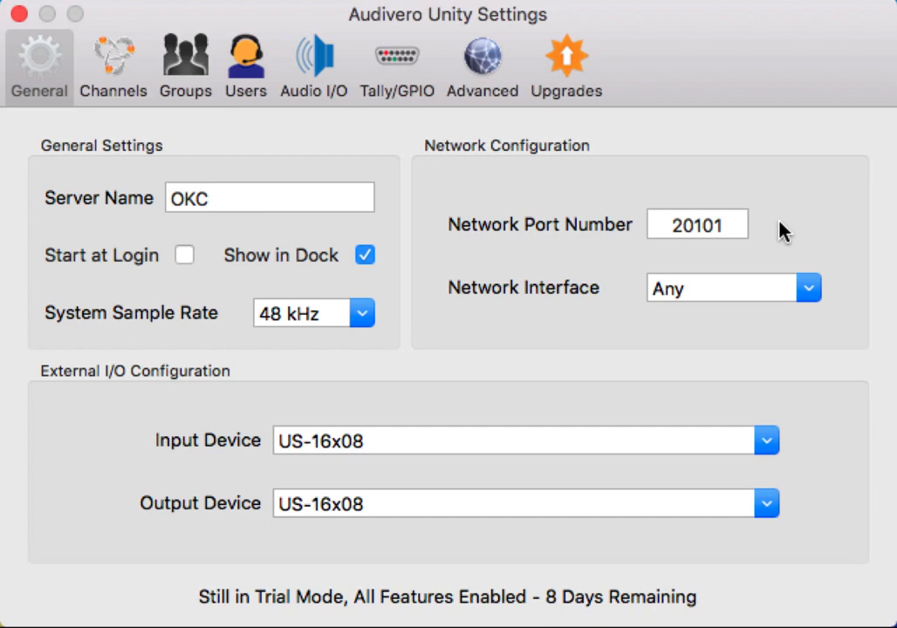
click(810, 291)
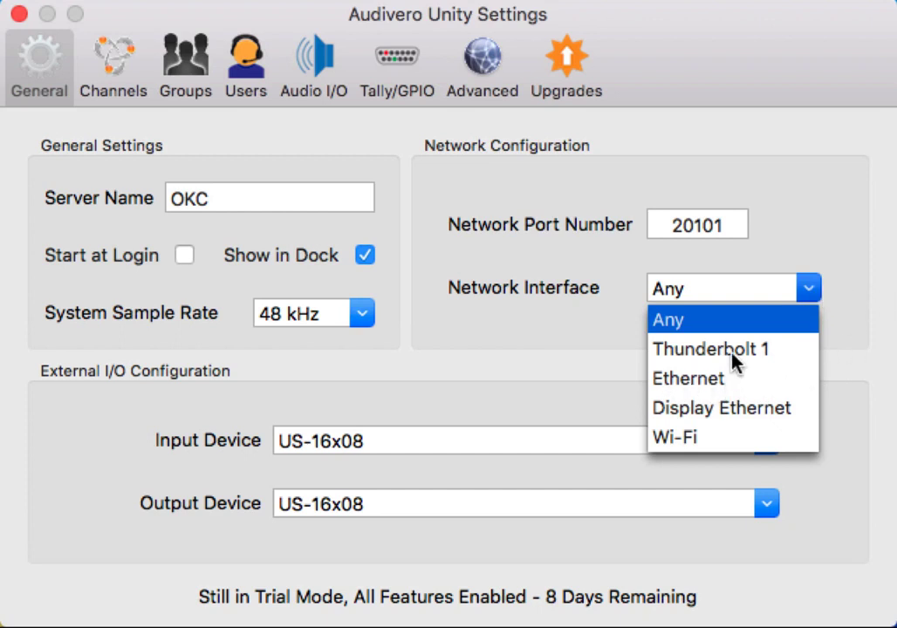
click(848, 295)
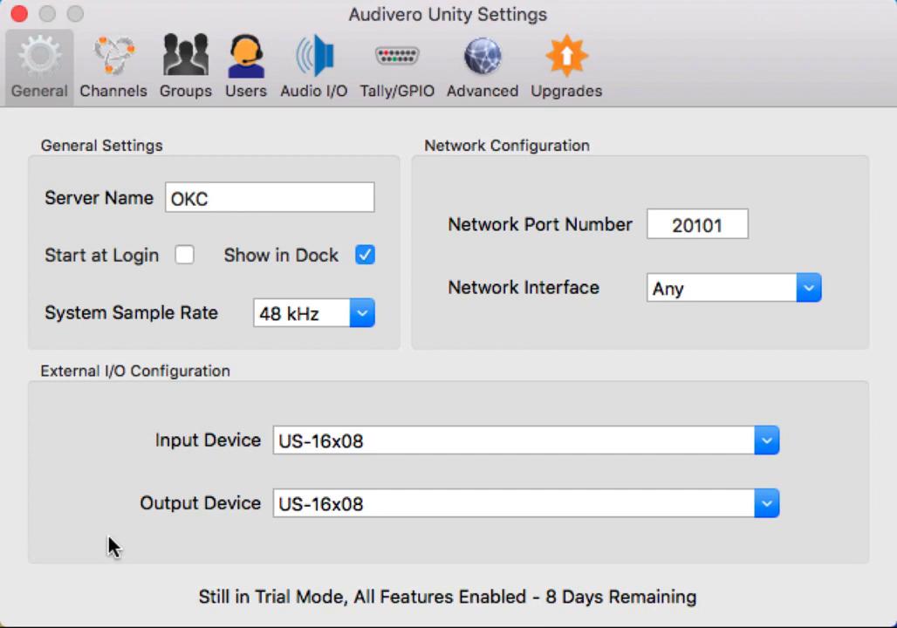
click(765, 442)
click(368, 530)
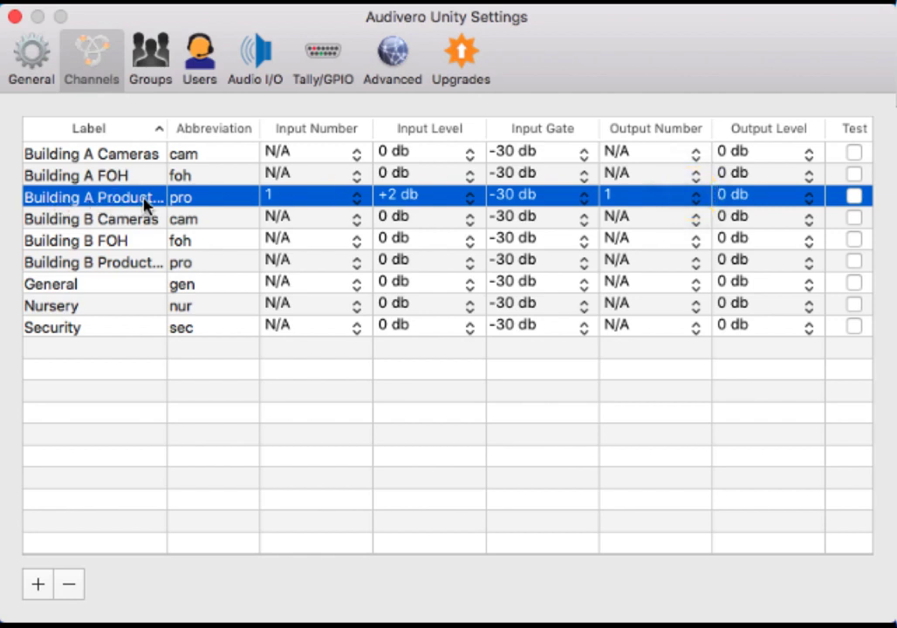
- Review the input number, input level and output number choices of the Building A production channel
click(359, 200)
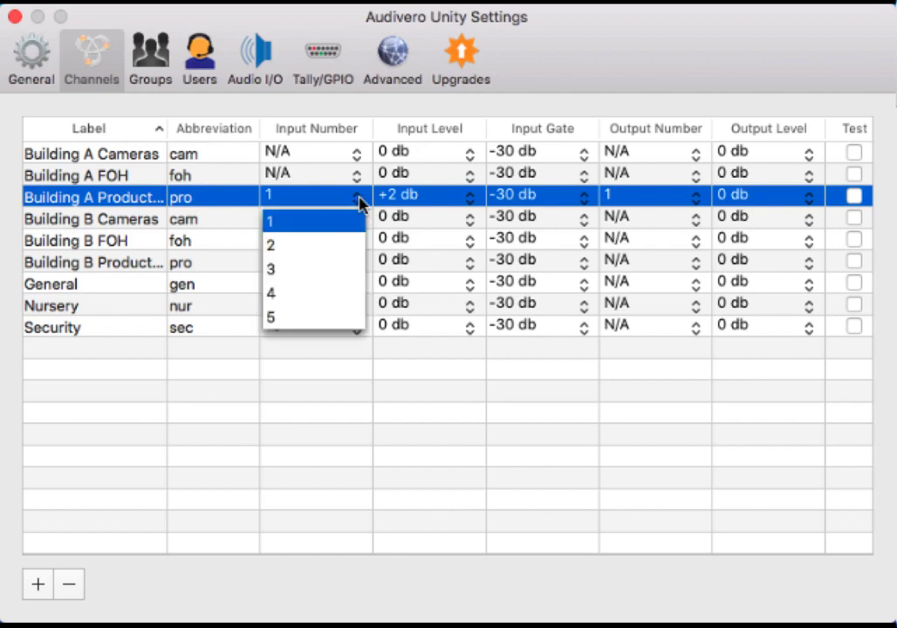
click(288, 230)
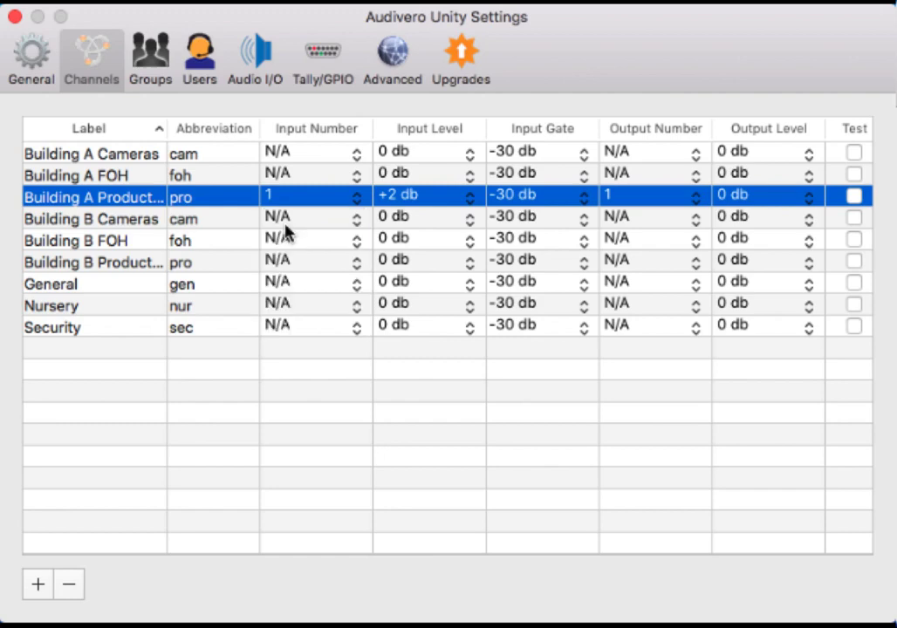
click(359, 202)
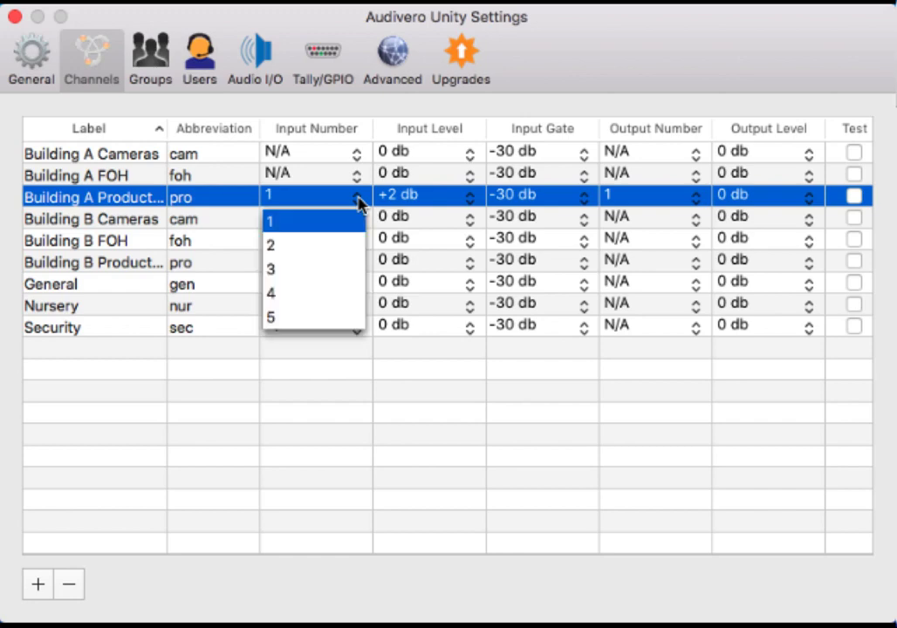
click(275, 226)
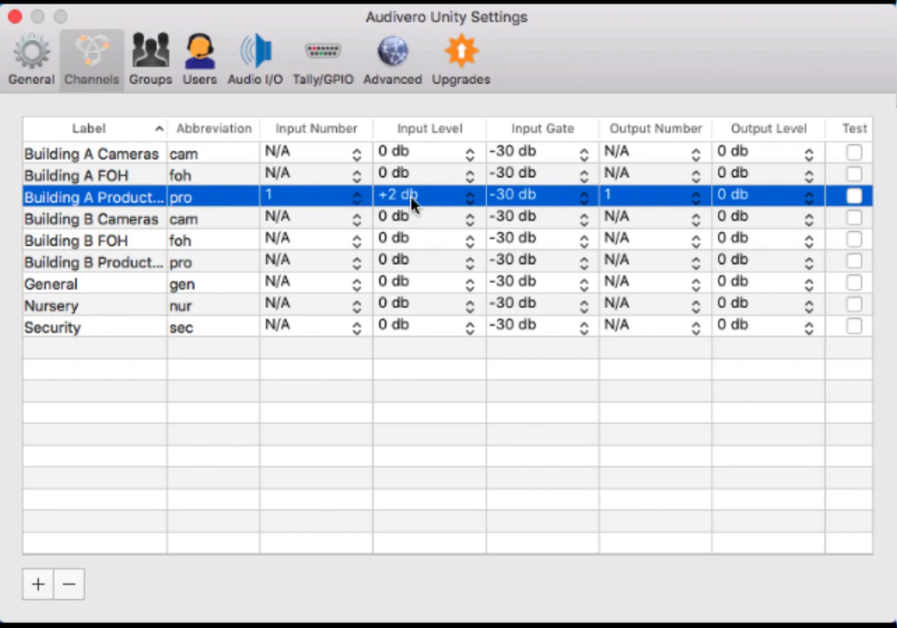
click(471, 200)
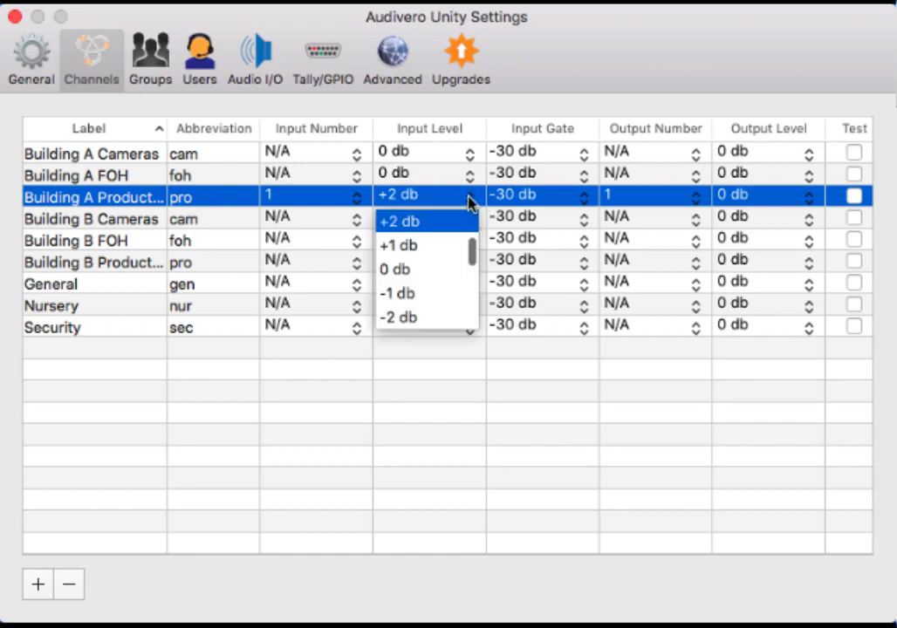
click(470, 202)
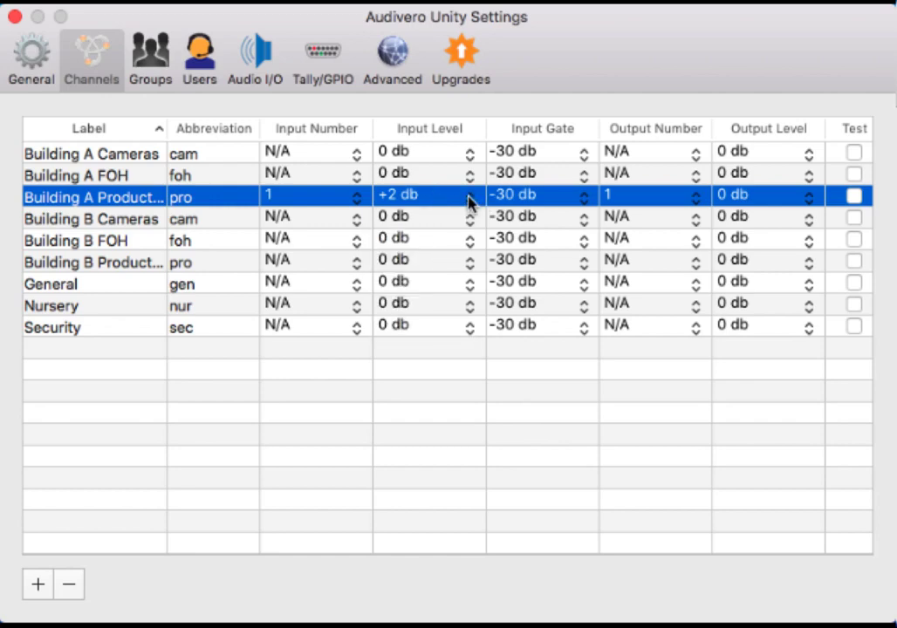
click(701, 205)
click(623, 224)
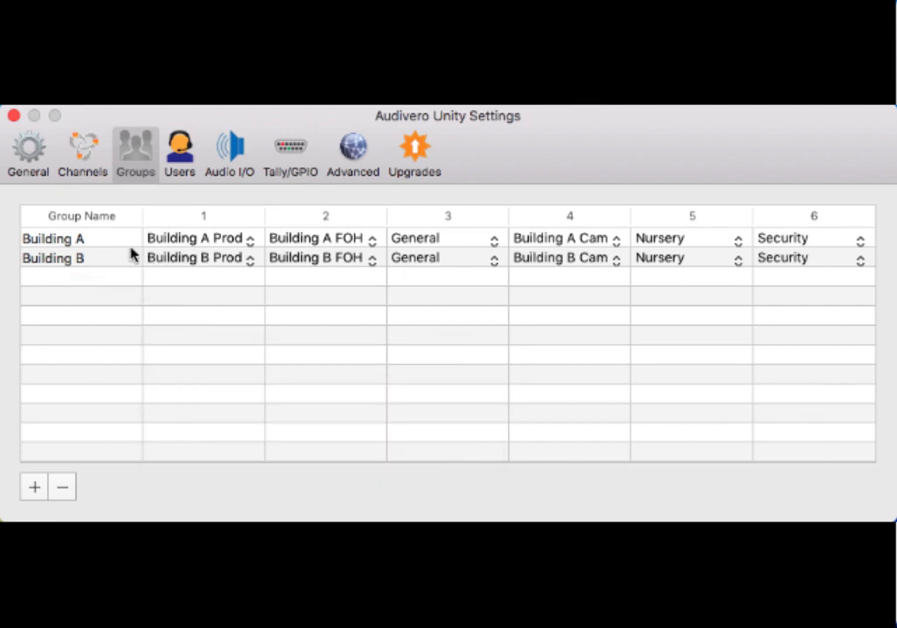
- Review the channels that can be assigned to slot 1 of the Building A group, keeping the Building A production channel
click(250, 243)
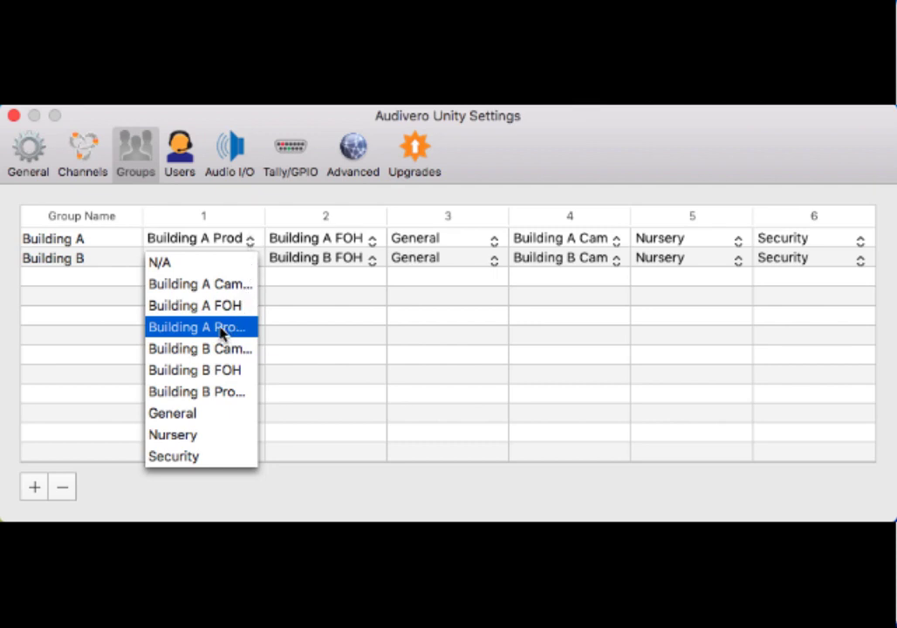
click(175, 327)
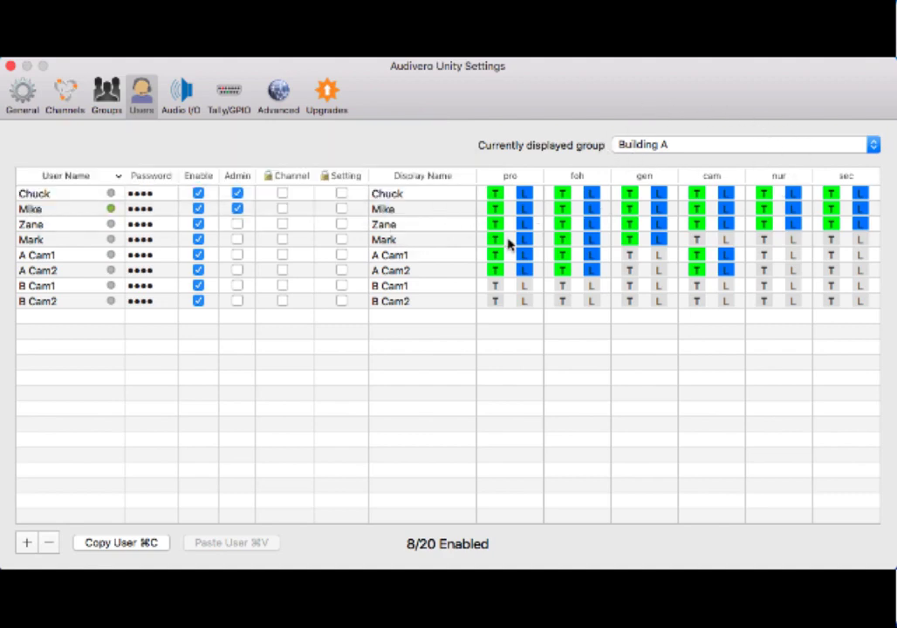
- For the Building B group, enable talk and listen on the cam, nur and sec channels for the second user
click(871, 146)
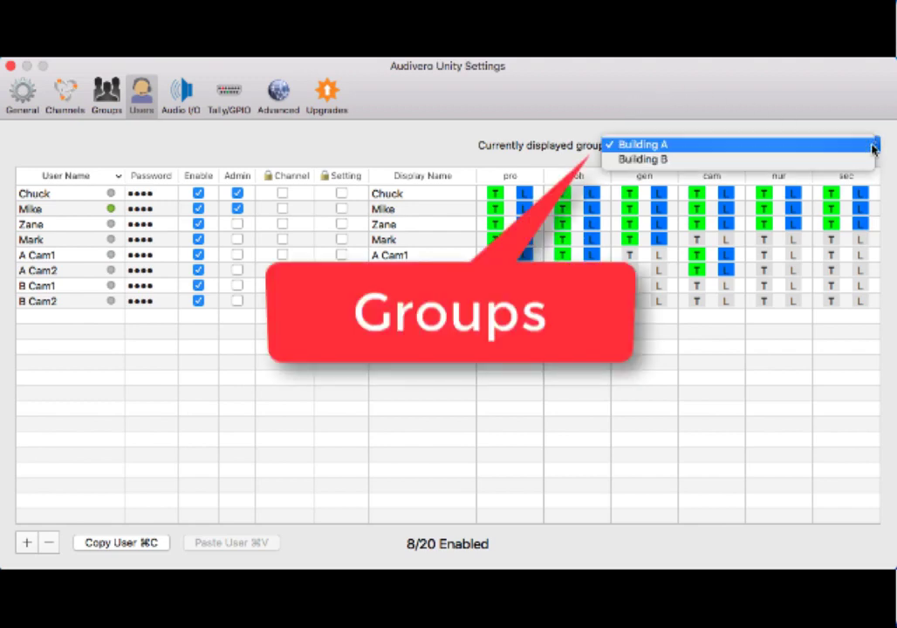
click(766, 115)
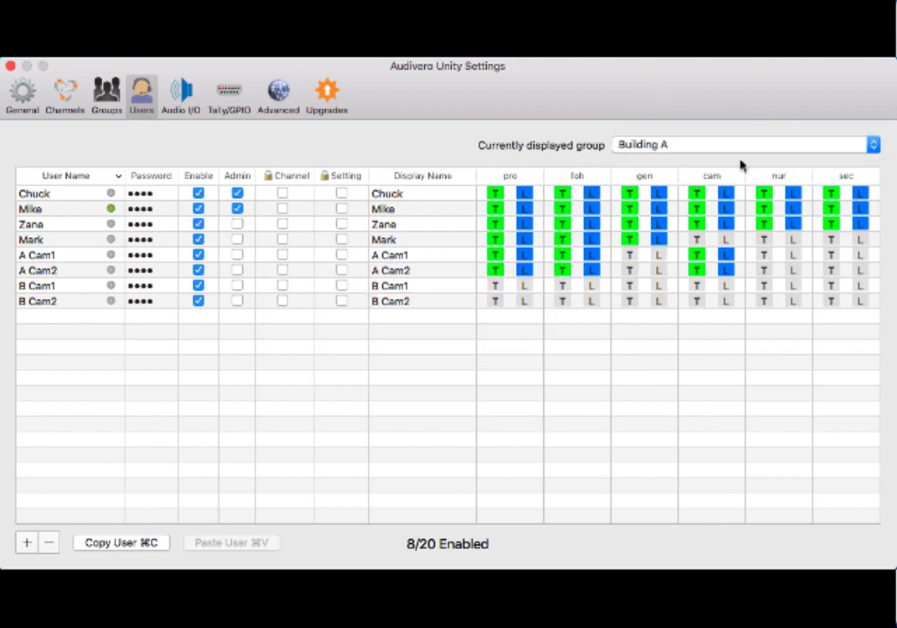
click(443, 210)
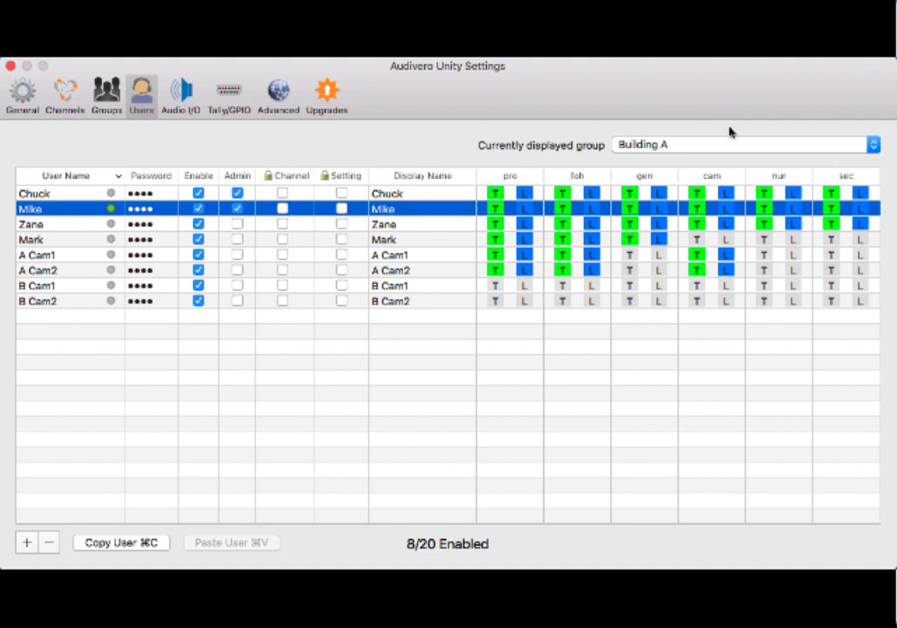
click(870, 145)
click(864, 159)
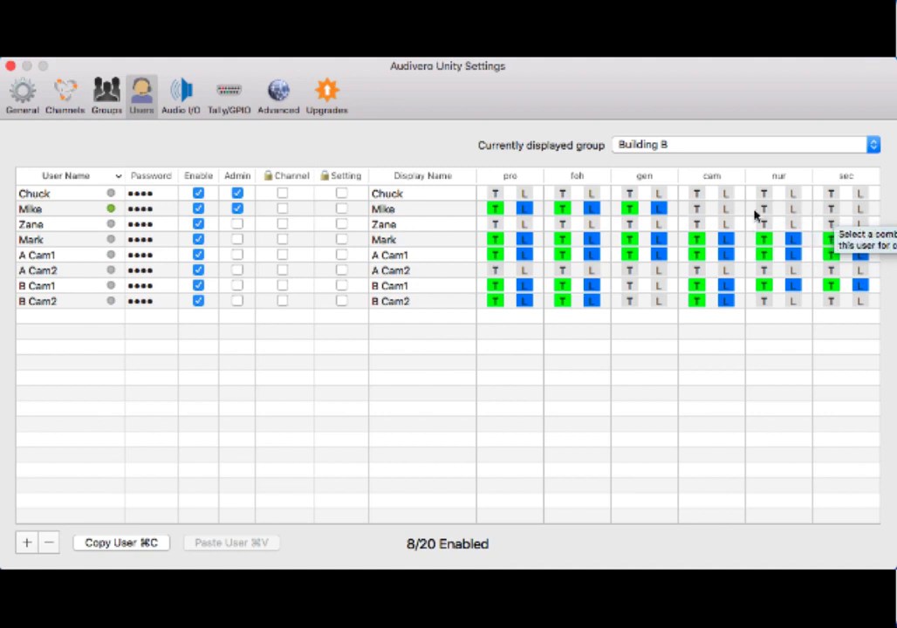
click(696, 208)
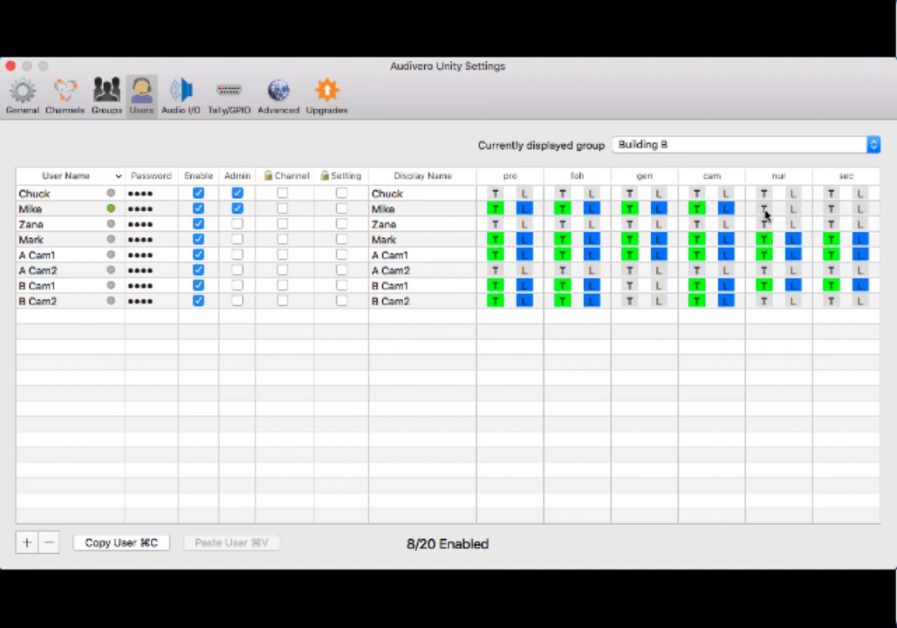
click(765, 212)
click(830, 211)
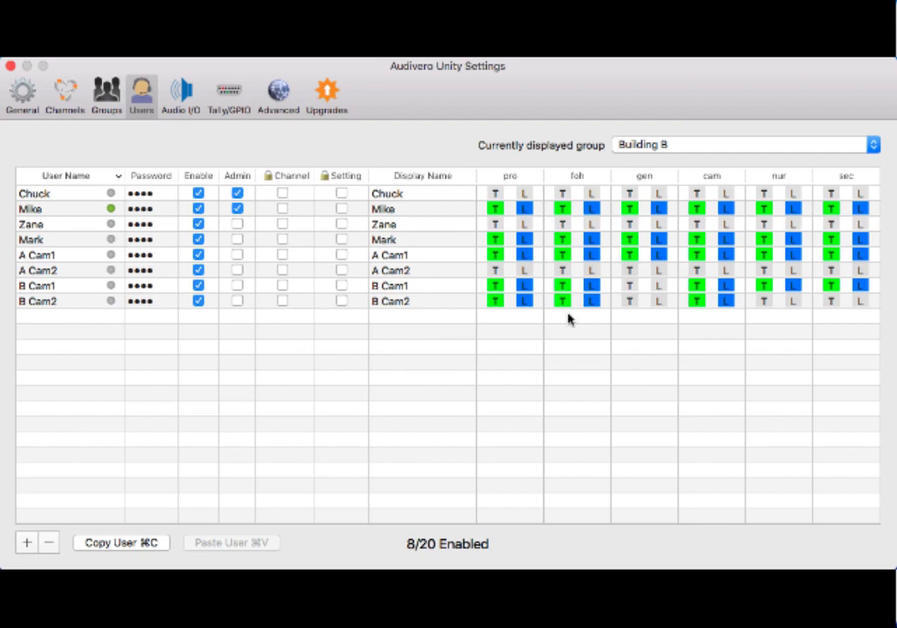
click(872, 144)
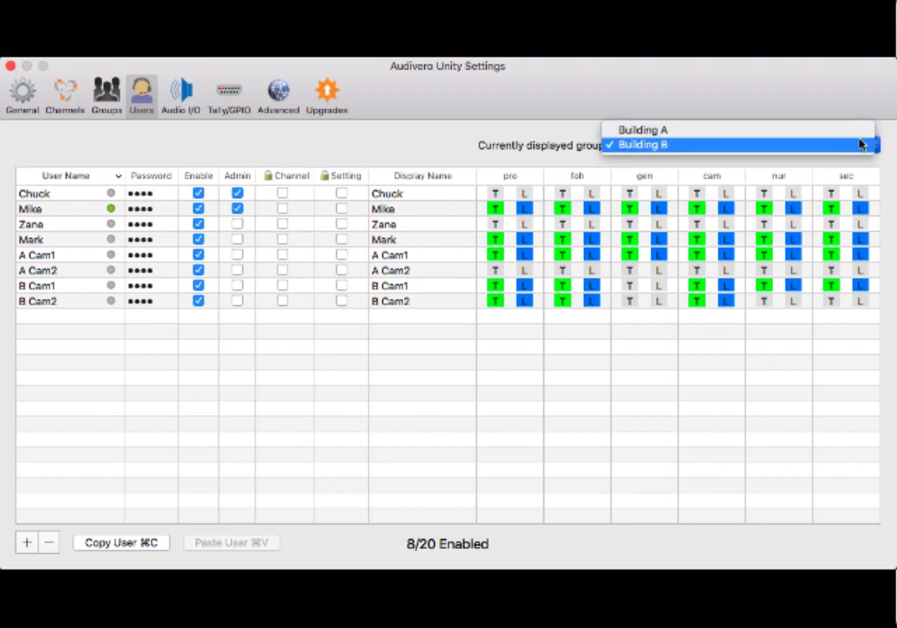
click(863, 144)
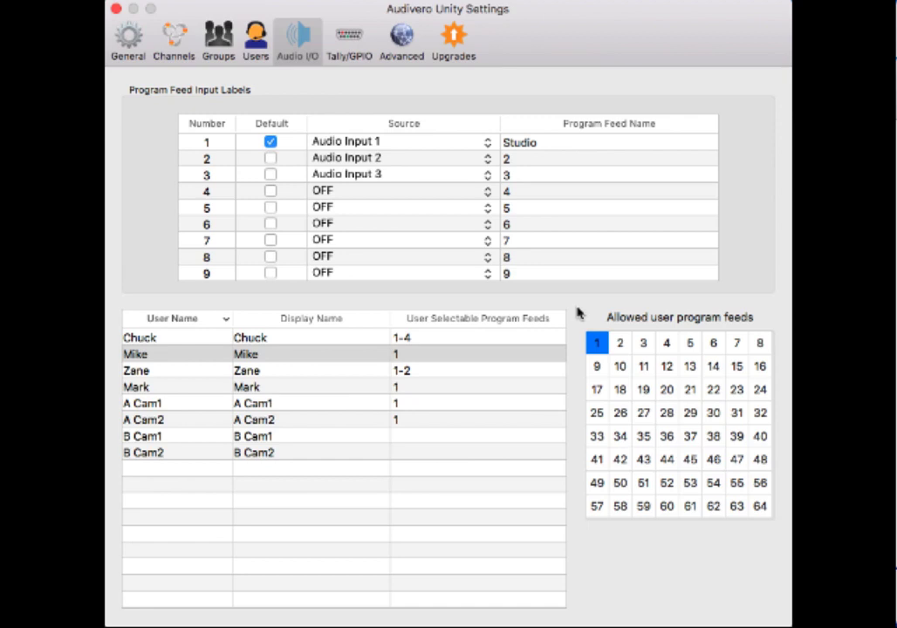
- Add program feeds 2, 3 and 4 to the second user's allowed program feeds
click(298, 357)
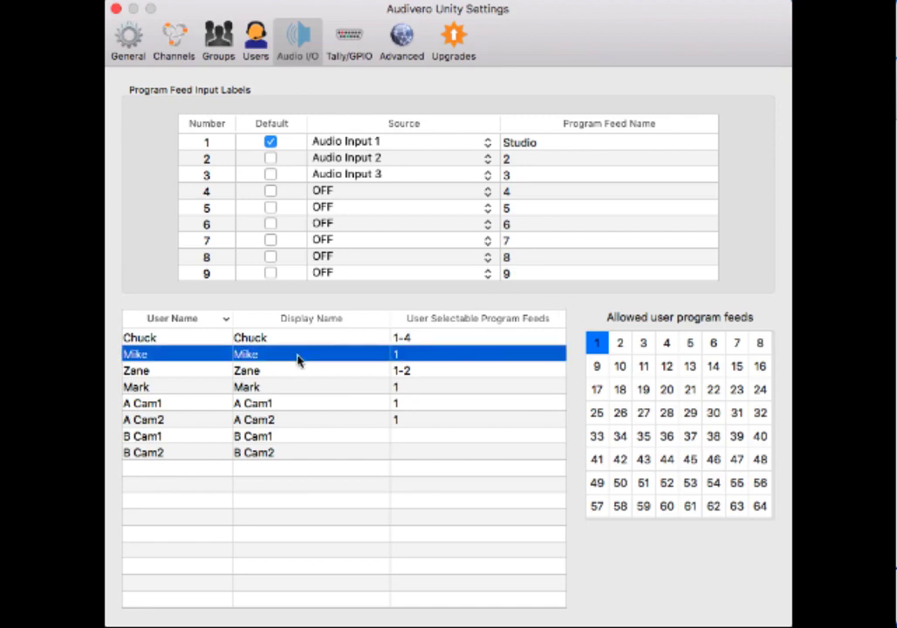
click(620, 346)
click(644, 347)
click(668, 347)
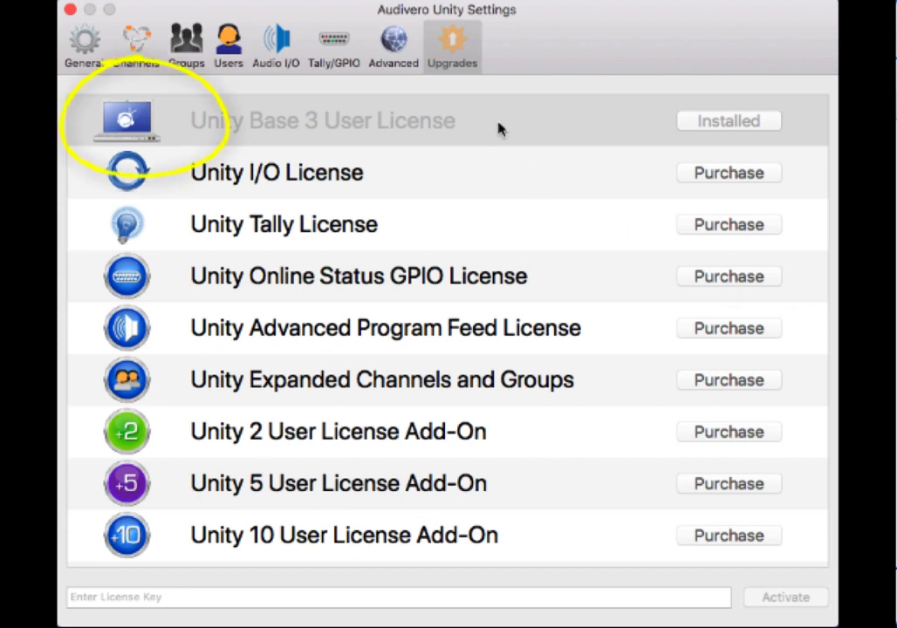
- Read the descriptions of the Unity licenses, from the base license through I/O, Tally, GPIO and Program Feed to Expanded Channels and Groups
mouse_move(360, 114)
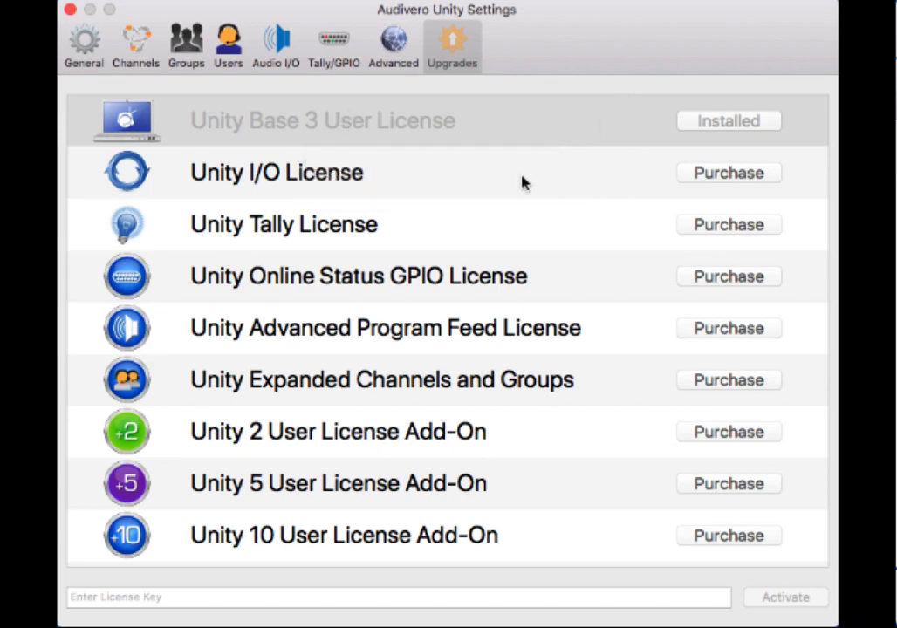
mouse_move(393, 177)
mouse_move(507, 181)
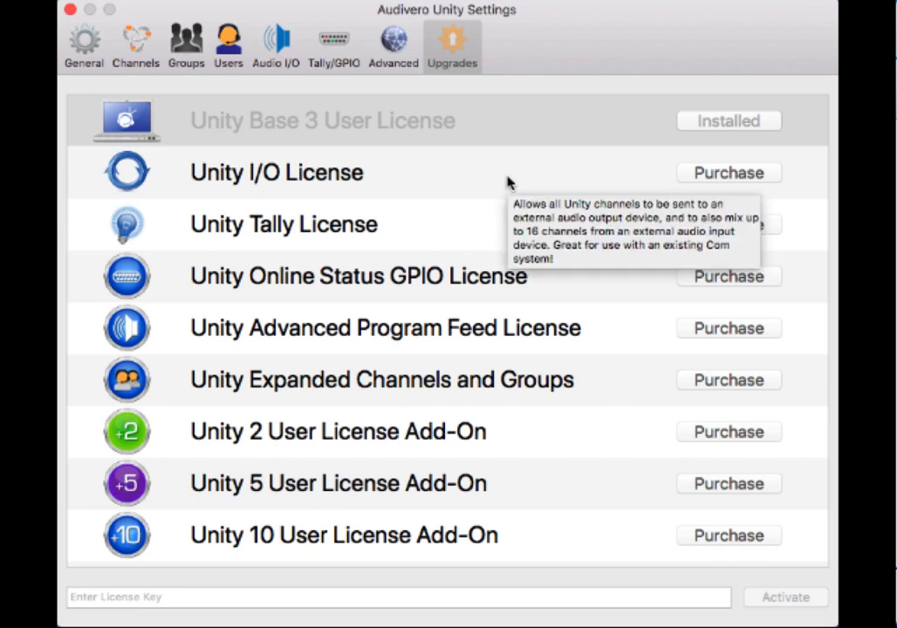
mouse_move(467, 226)
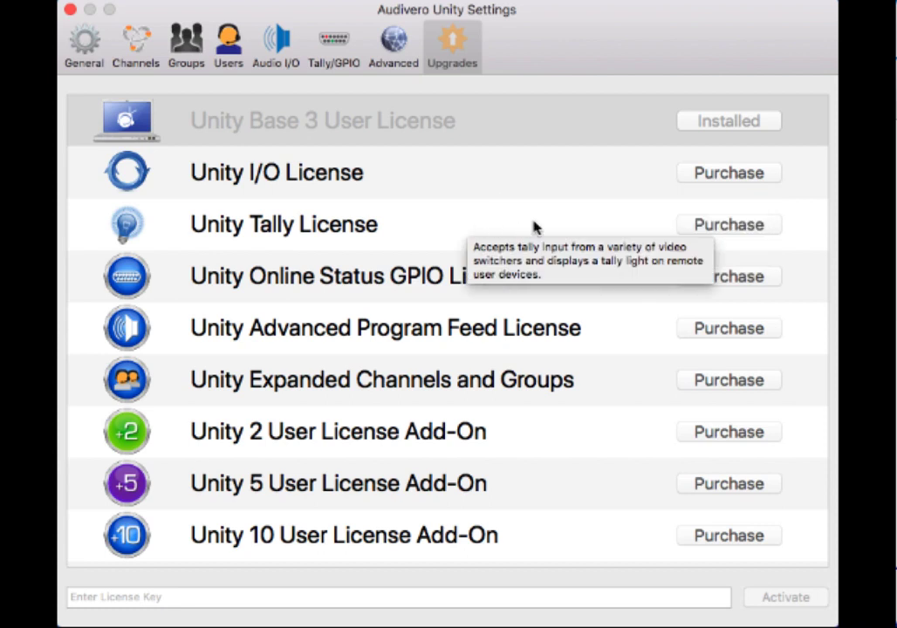
mouse_move(449, 292)
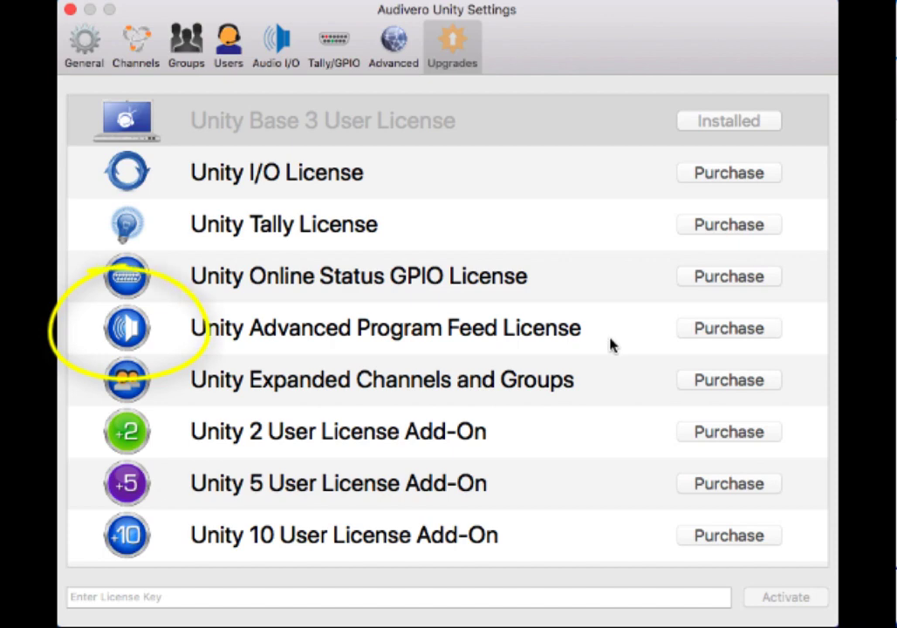
mouse_move(610, 344)
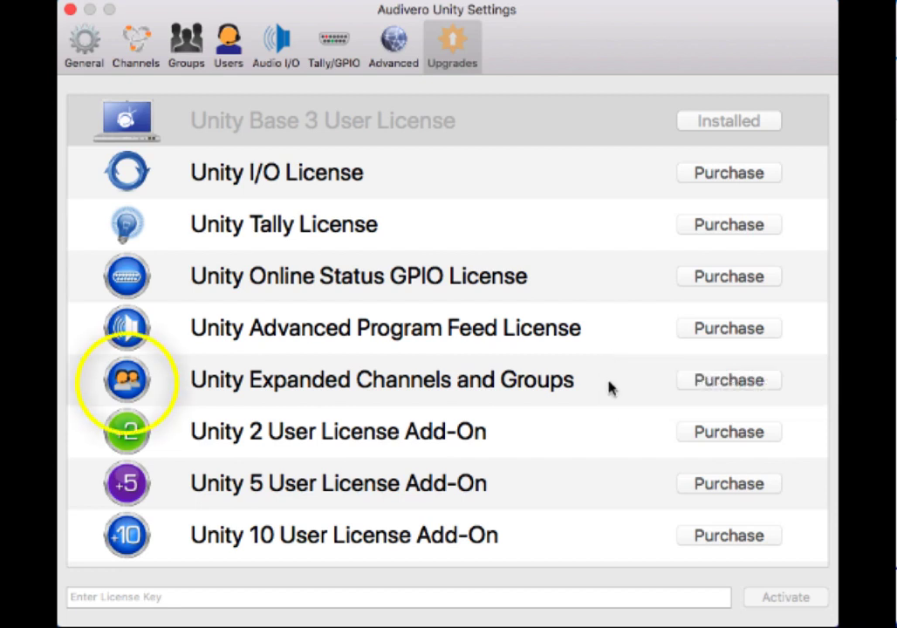
mouse_move(609, 387)
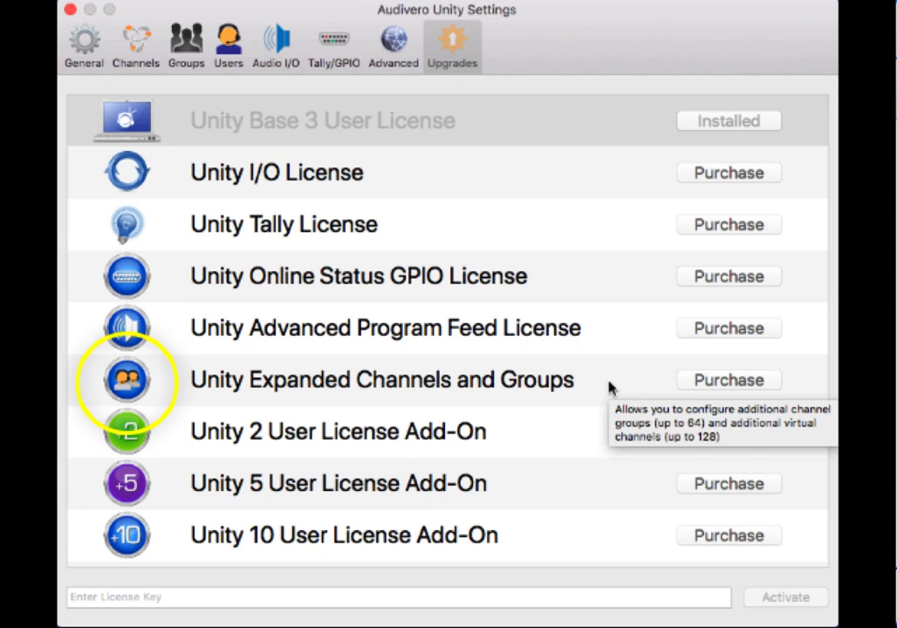